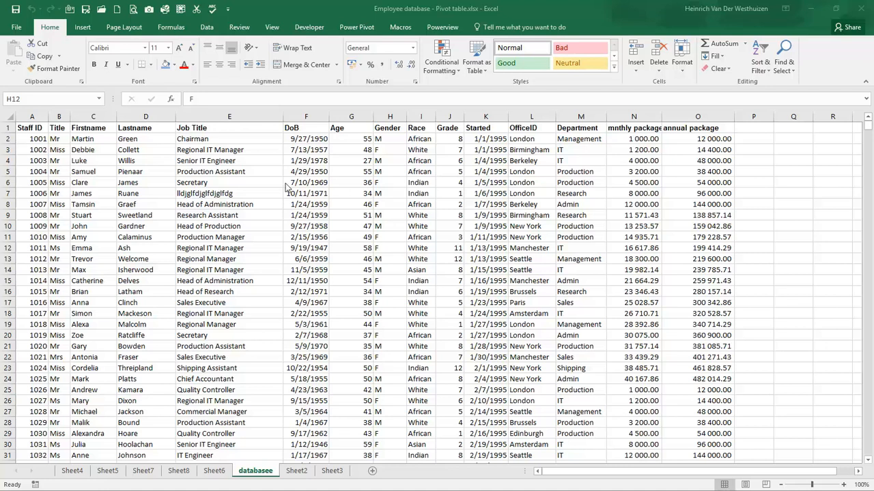
Create a PivotTable on a new worksheet from columns A to O of the databasee sheet.
click(284, 195)
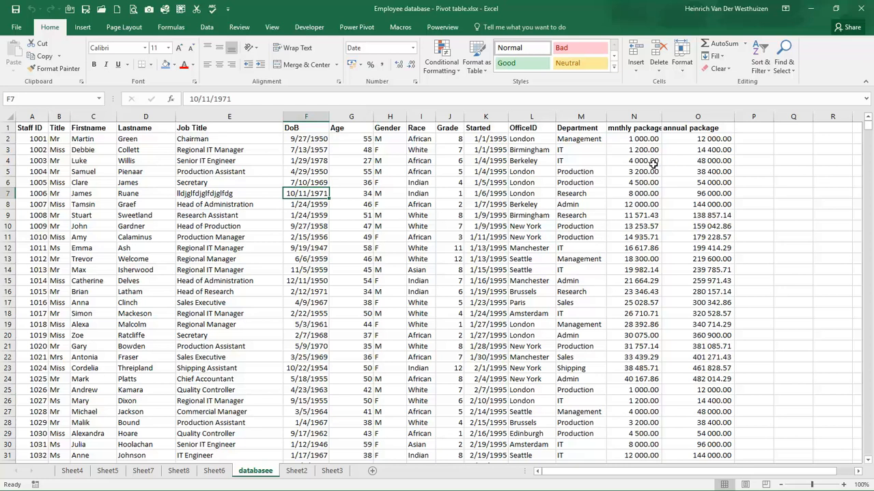
click(596, 160)
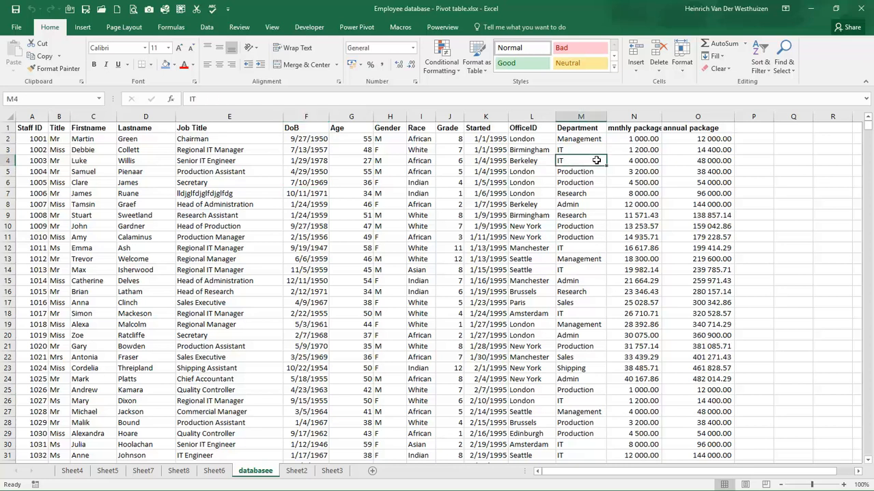
click(85, 28)
click(18, 55)
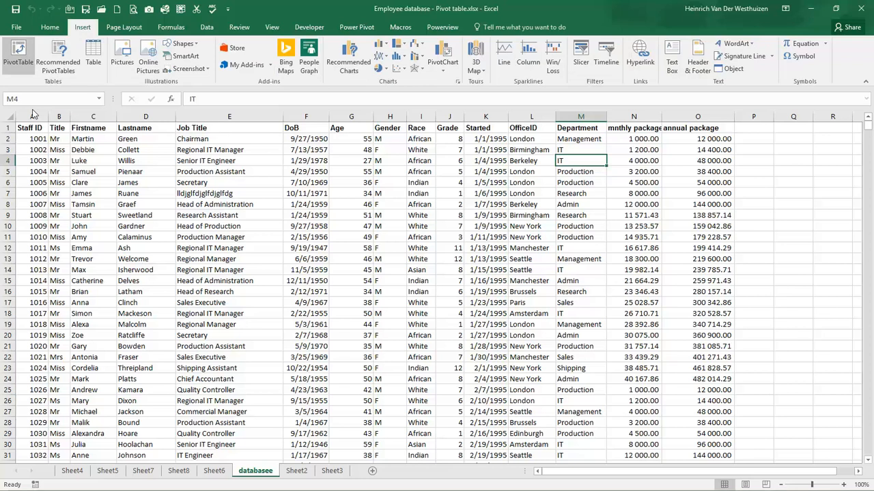
drag(34, 116, 700, 116)
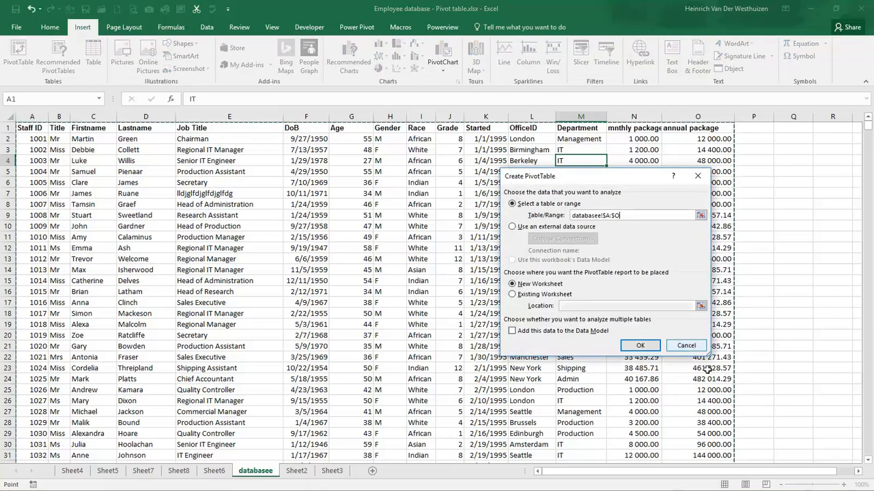
click(654, 349)
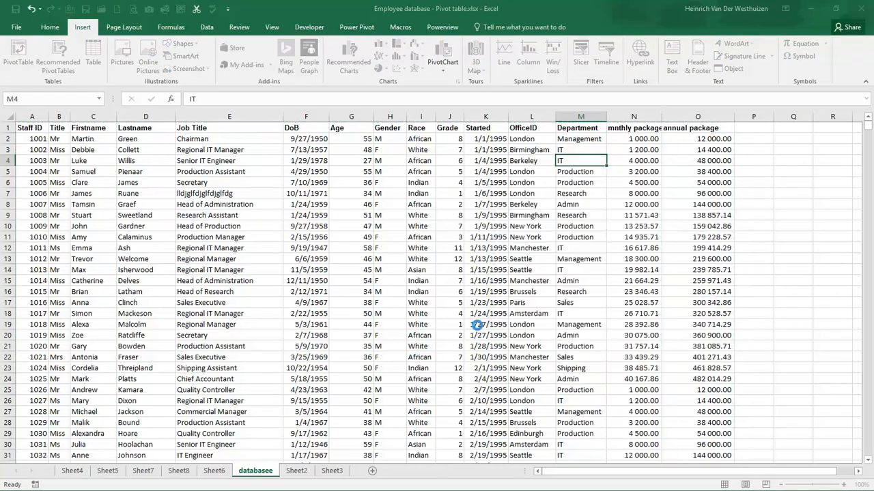
click(86, 204)
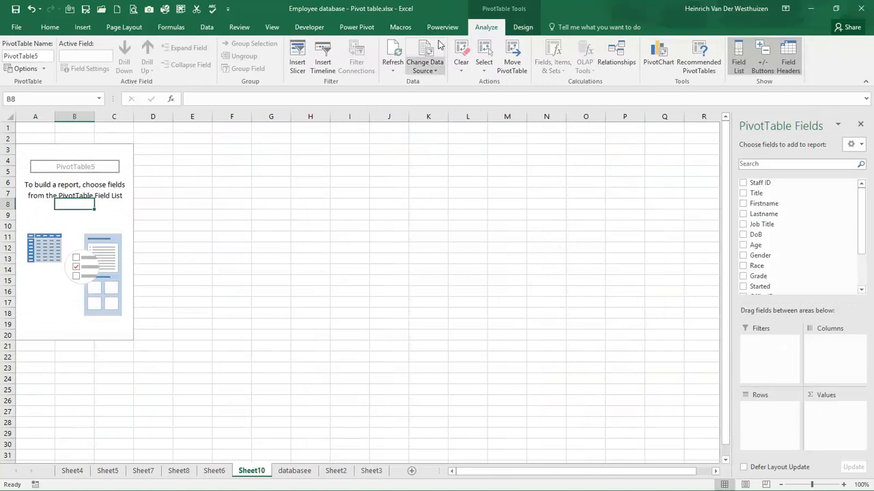
Set the empty PivotTable's report layout to tabular form.
click(515, 28)
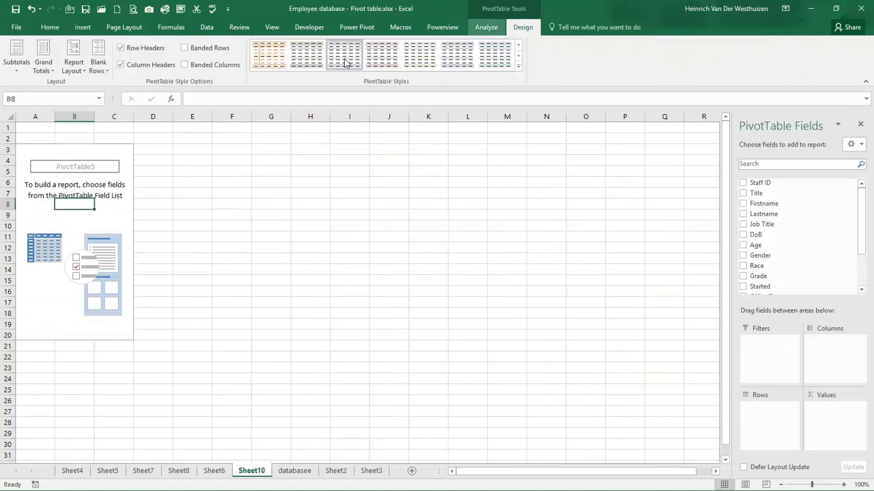
click(74, 68)
click(94, 135)
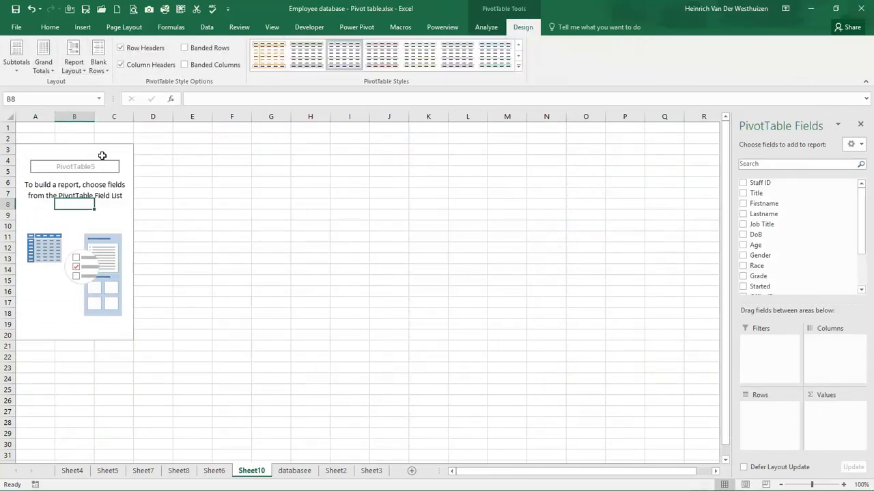
click(99, 188)
Add the annual package field to the PivotTable's values area three times.
drag(859, 239, 864, 292)
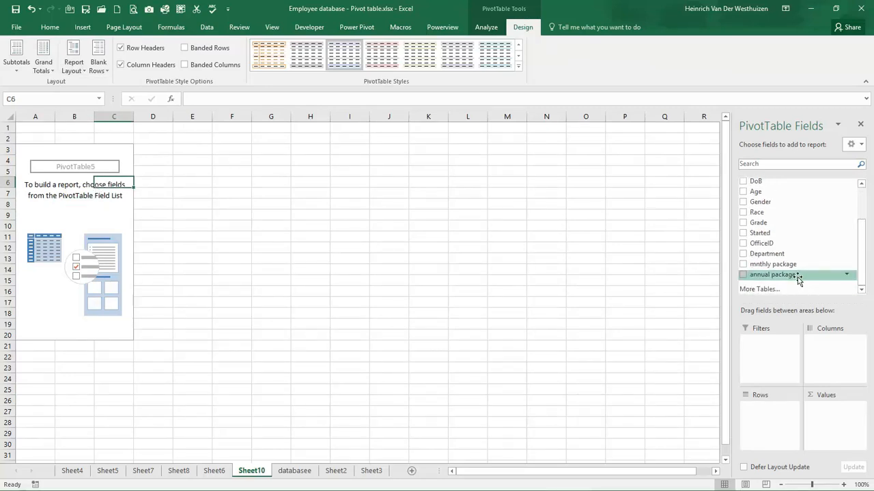
drag(795, 276, 822, 413)
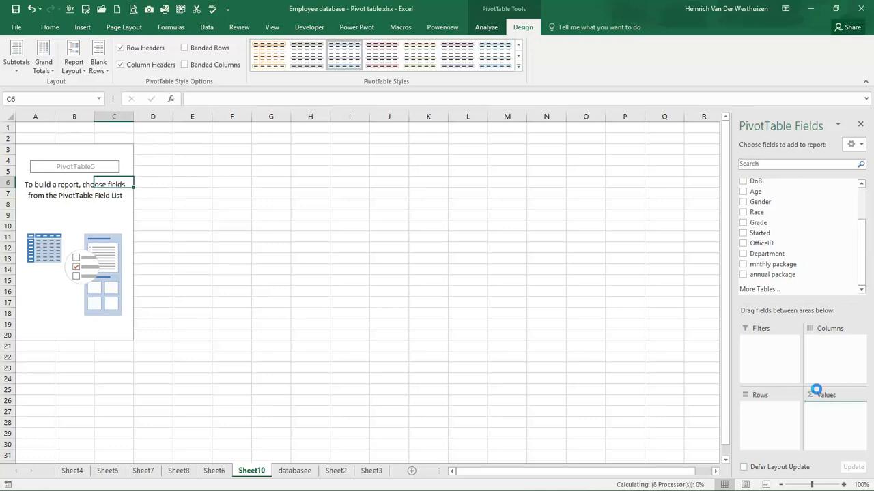
drag(785, 277, 827, 418)
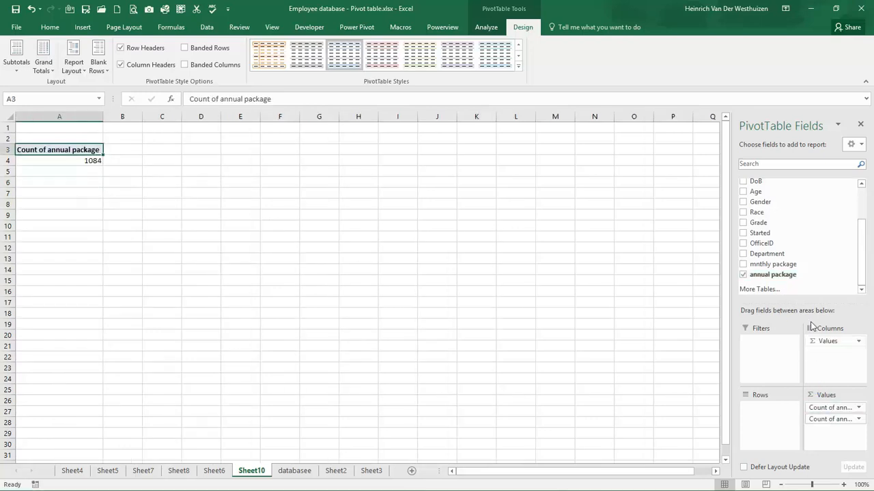
drag(802, 276, 851, 430)
Summarize the first annual package value field by Average.
click(857, 408)
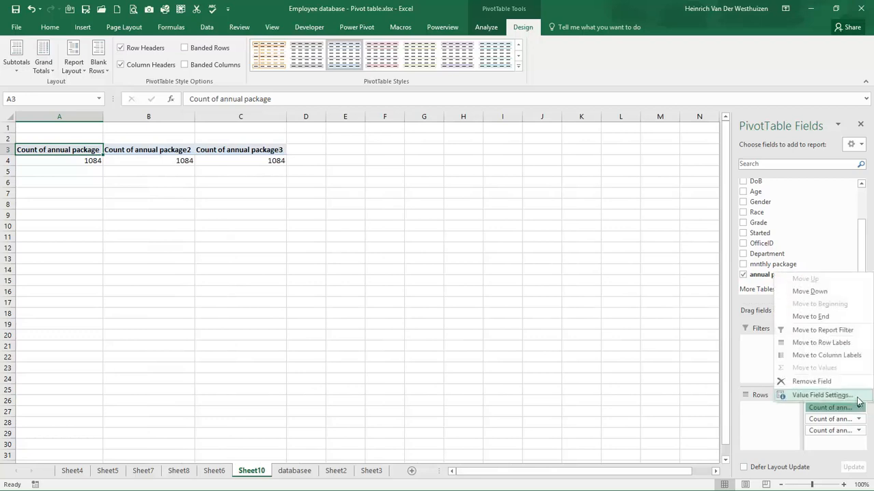
click(856, 397)
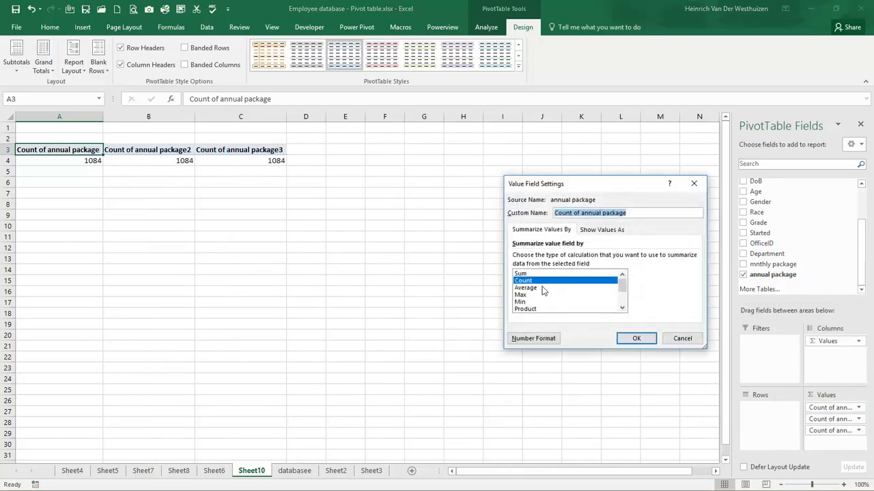
click(544, 288)
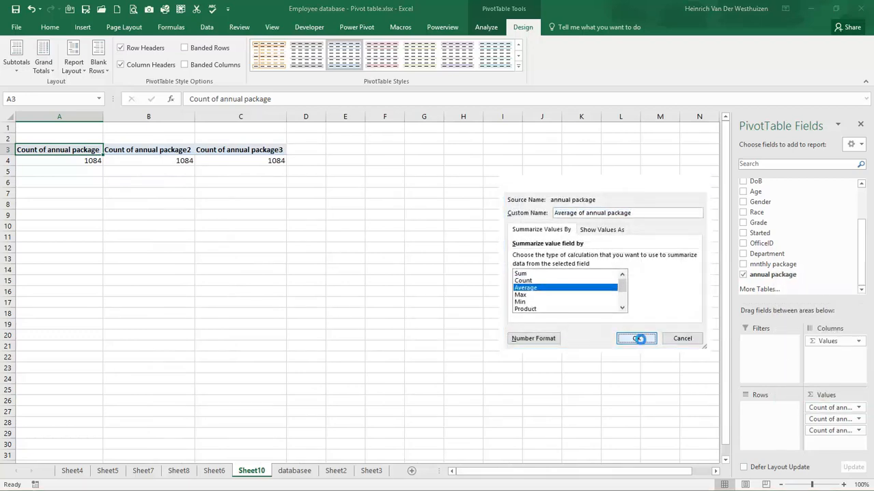
click(636, 339)
Summarize the second annual package value field by Max.
click(825, 419)
click(823, 408)
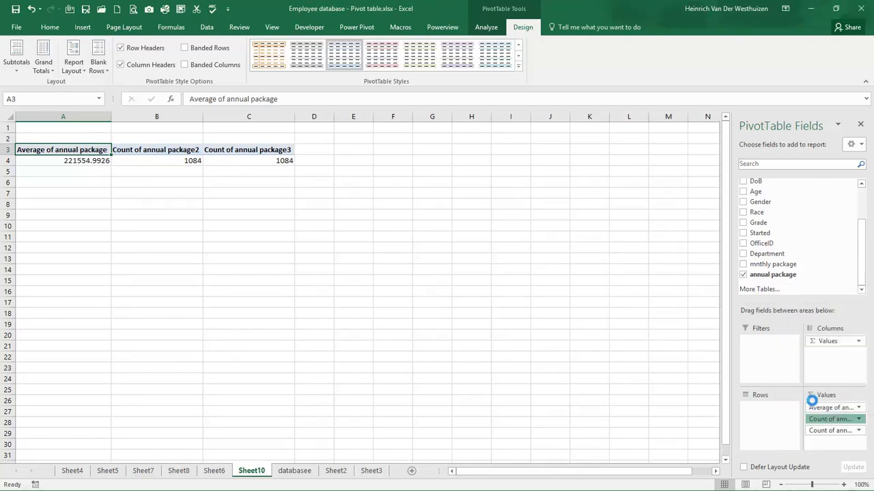
click(536, 295)
click(635, 340)
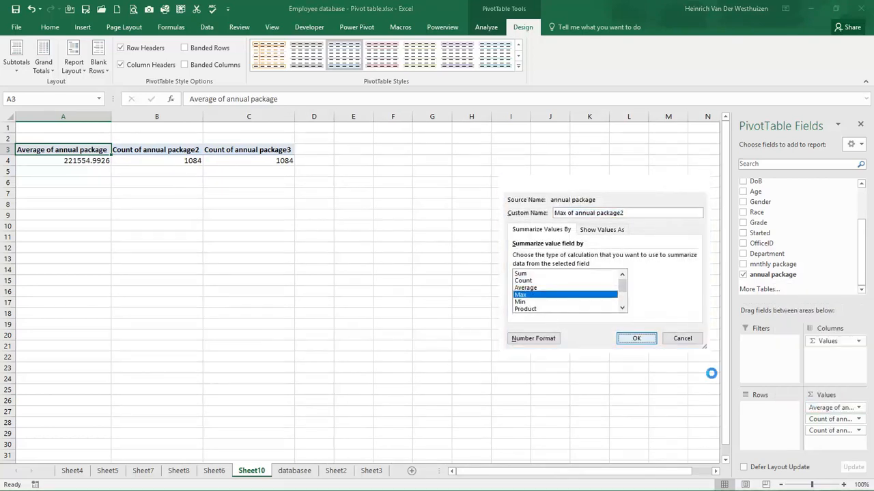
Summarize the third annual package value field by Min.
click(826, 431)
click(809, 421)
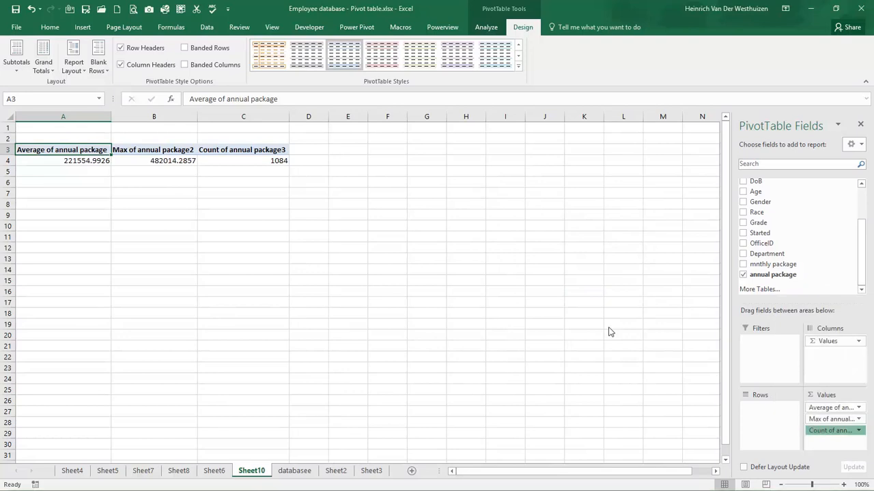
click(529, 303)
click(635, 339)
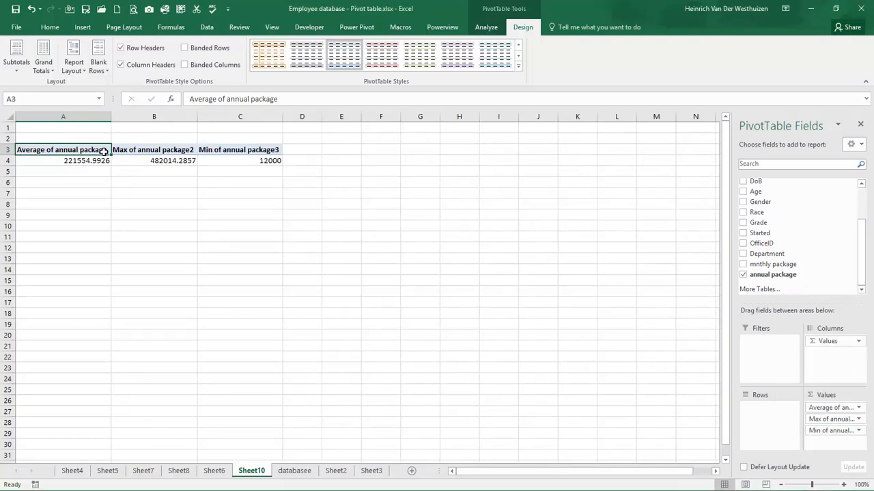
Examine the Average, Max and Min headings across the PivotTable's columns.
click(151, 150)
click(214, 150)
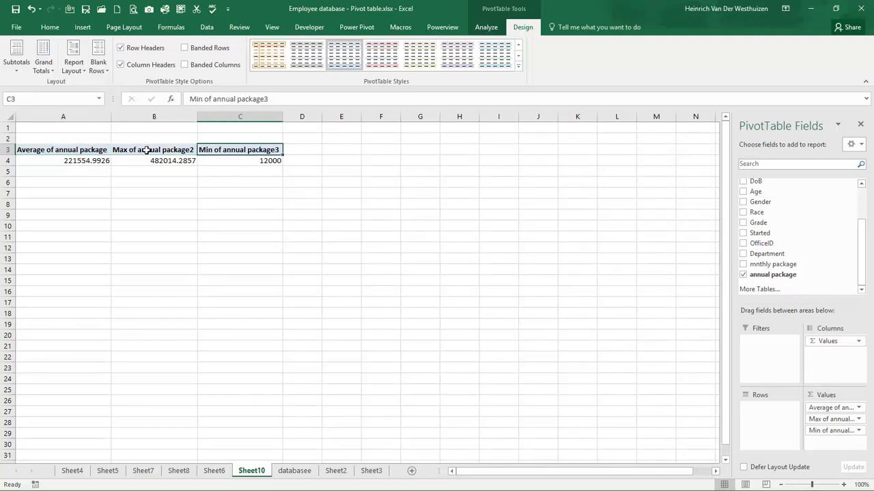
click(108, 149)
click(133, 150)
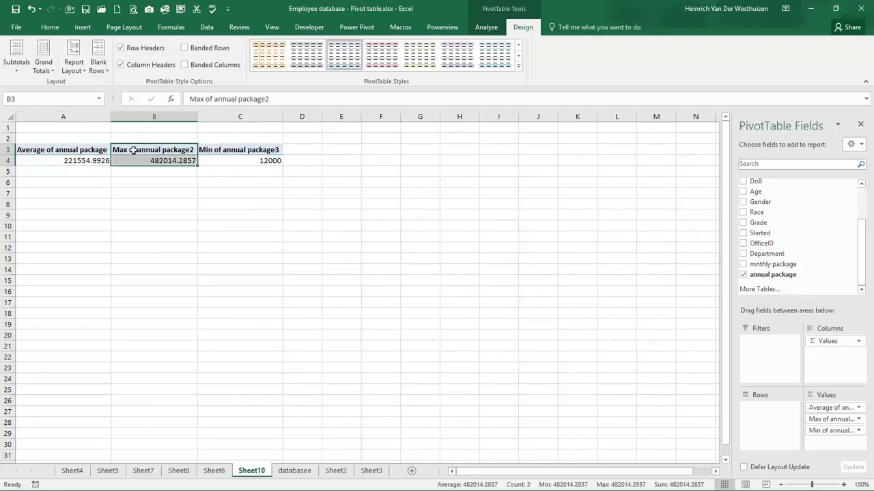
click(229, 149)
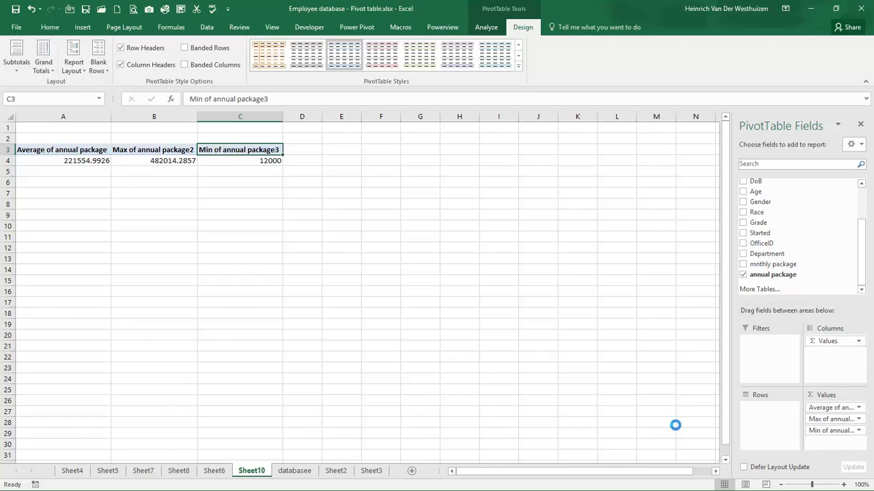
Remove the Max and Min annual package fields from the values area and add annual package again twice.
drag(831, 431, 801, 408)
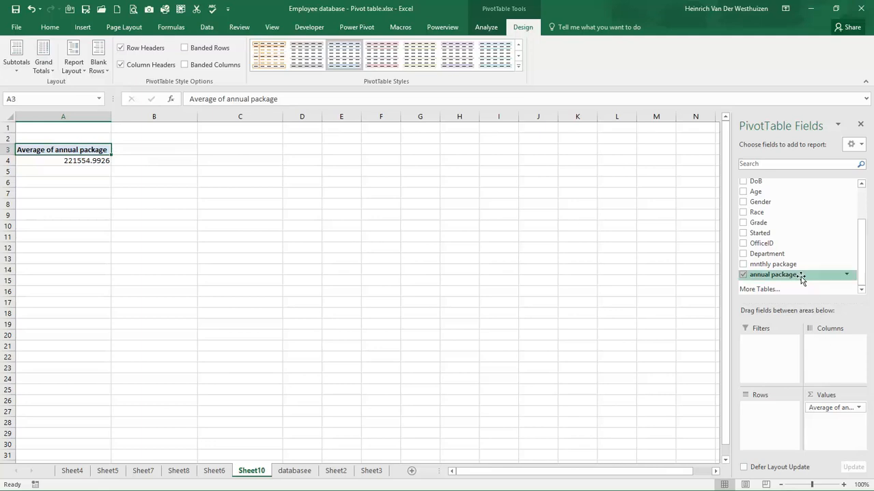
drag(802, 276, 833, 428)
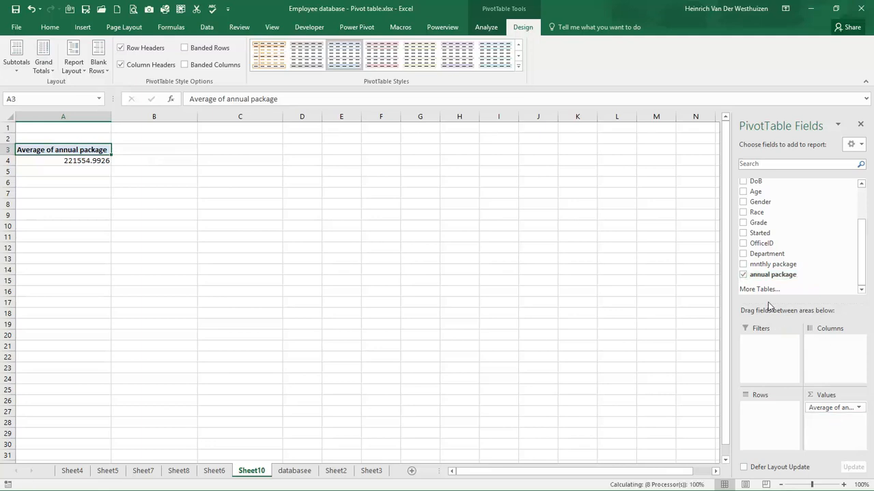
drag(770, 276, 834, 428)
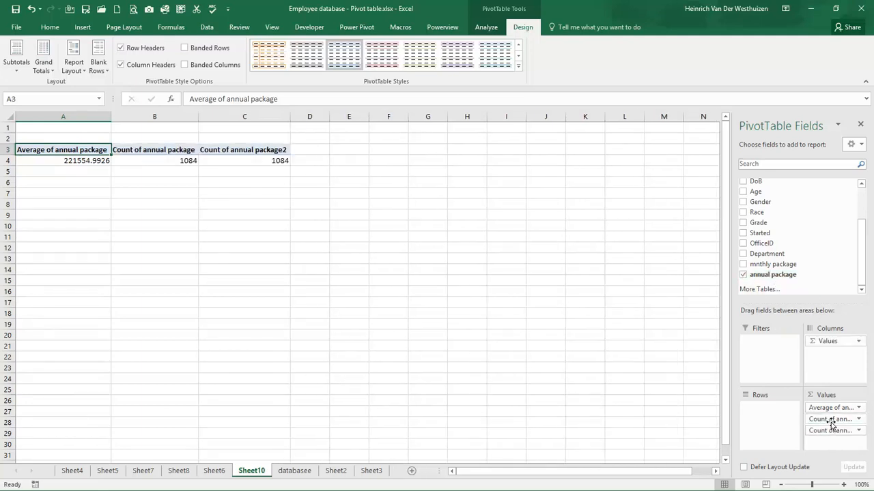
Change the second value field, the first count of annual package, to the Max calculation.
click(831, 419)
click(781, 401)
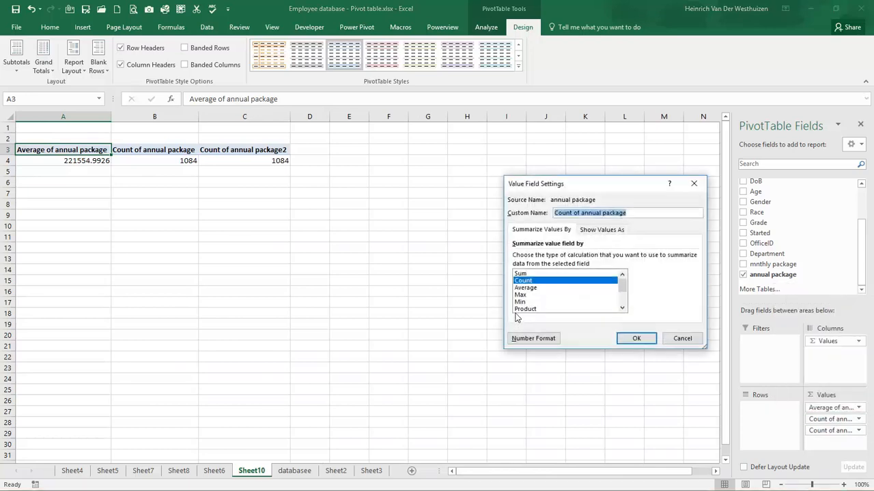
click(520, 295)
click(636, 338)
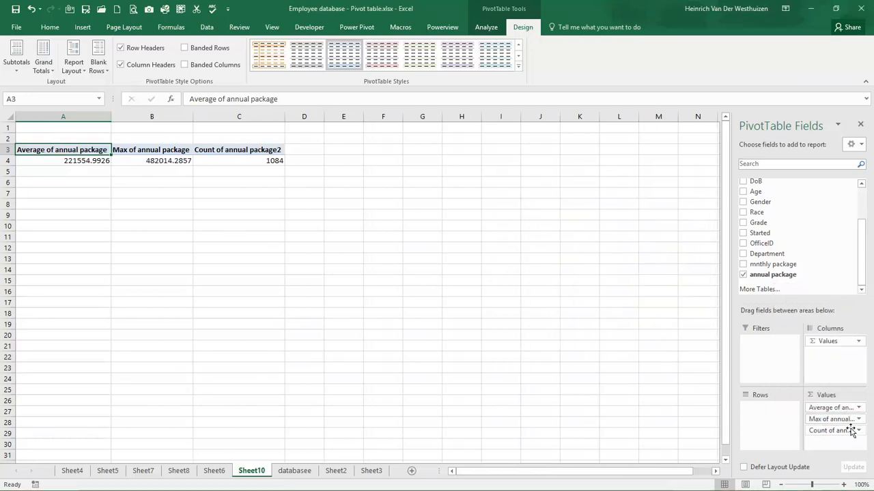
Change the remaining count of annual package field to the Min calculation.
click(833, 431)
click(812, 418)
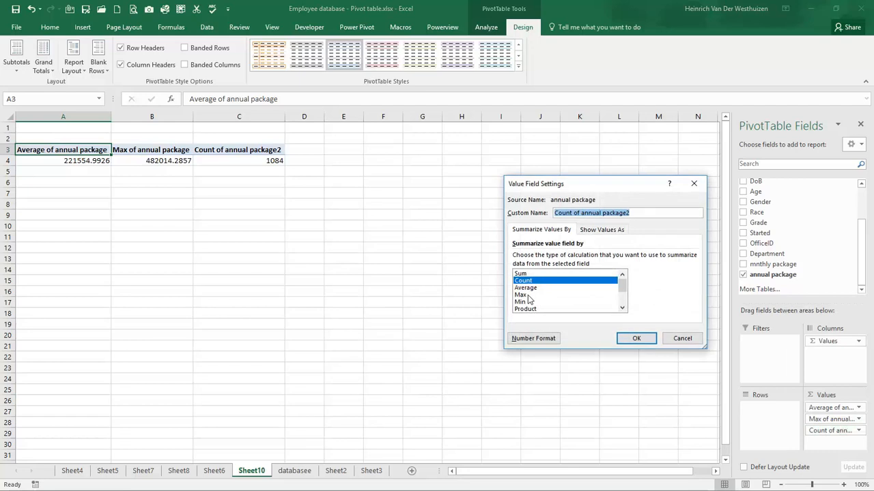
click(521, 301)
click(636, 339)
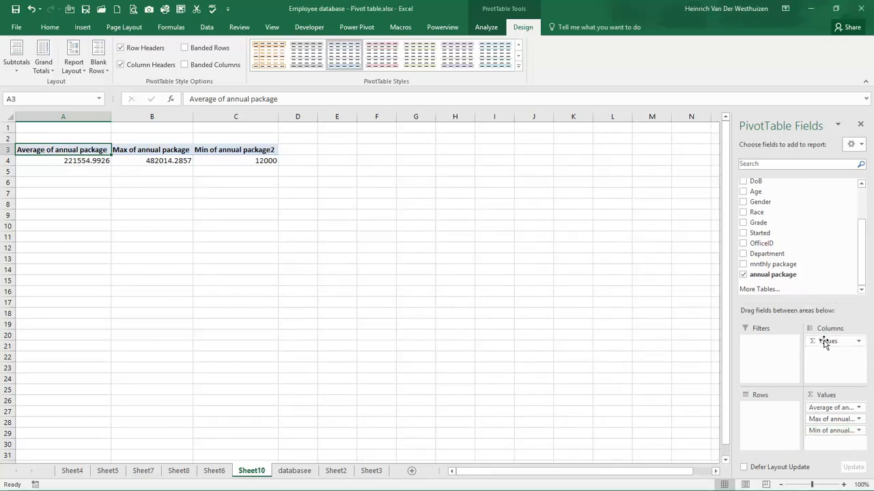
Move the combined Values field to the rows area, adding Department above it in rows and Race in columns.
drag(751, 411, 754, 424)
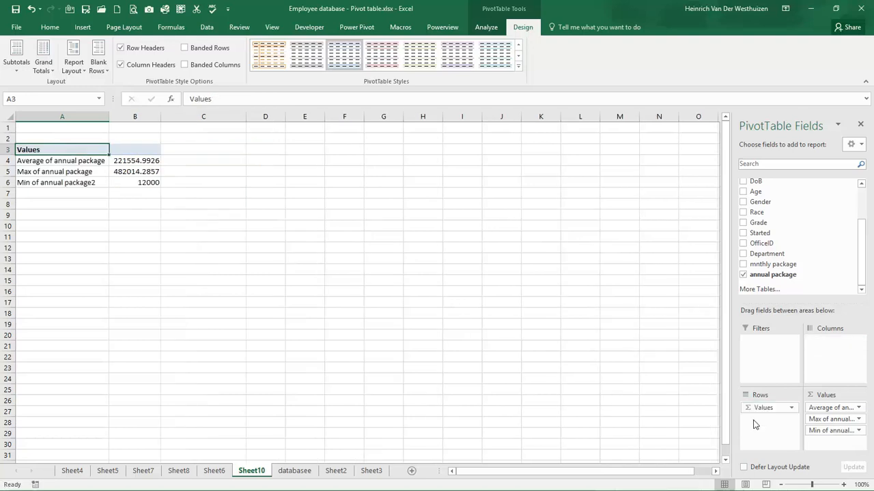
drag(757, 212, 829, 340)
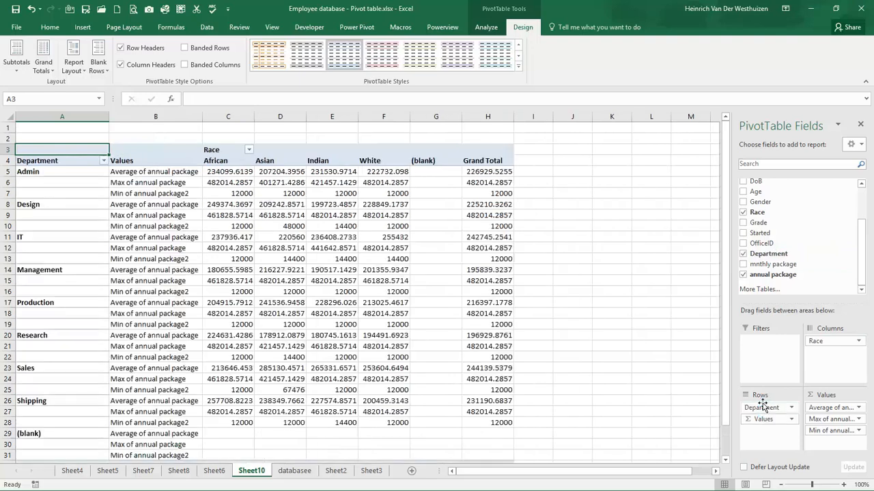
Try placing Values above Department in the rows area, and restore Department as the outer row level.
drag(764, 421, 763, 405)
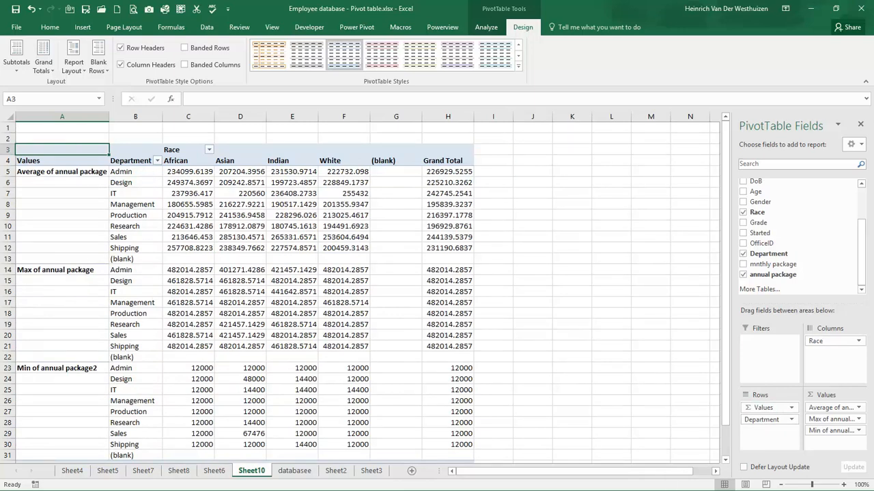
drag(759, 419, 756, 410)
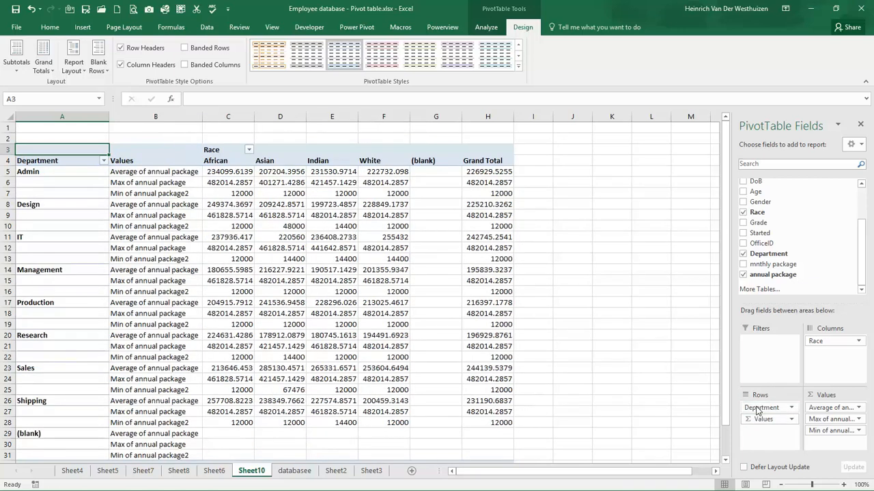
Check the average, maximum and minimum annual package figures for the Admin department in the African column.
click(230, 174)
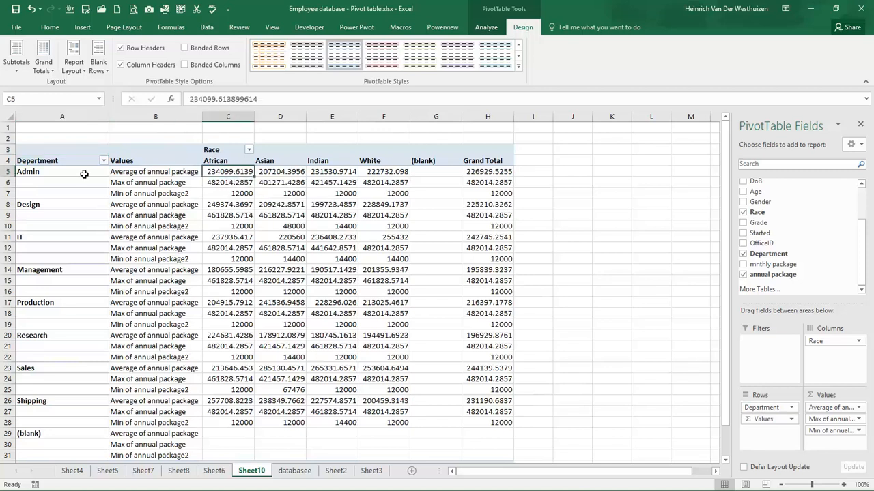
click(220, 184)
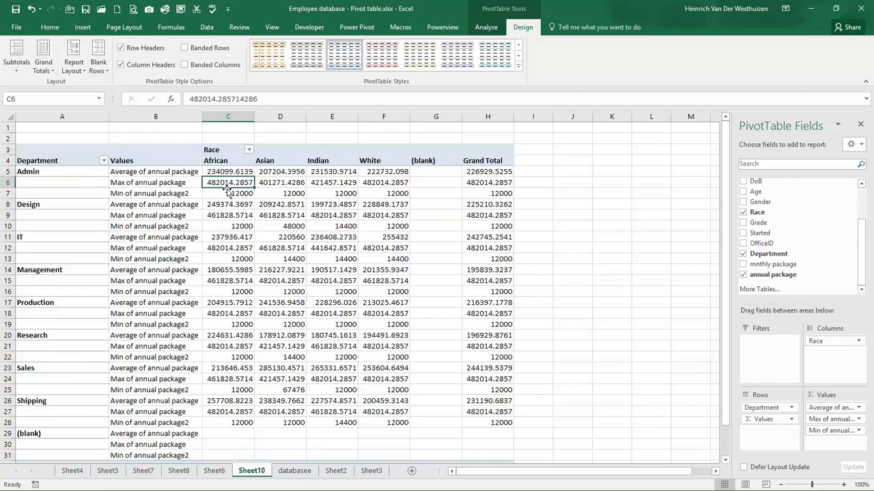
click(229, 194)
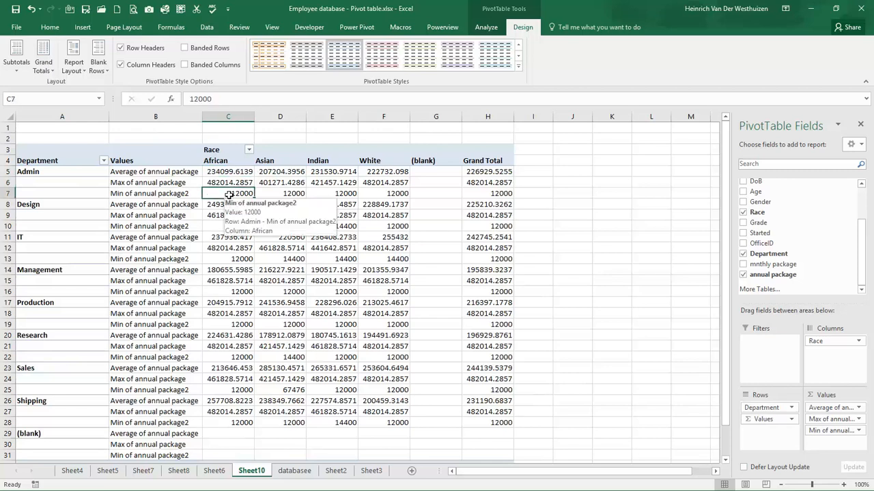
Rename the PivotTable's three value labels as average, highest and lowest, and fit column B to its contents.
click(193, 174)
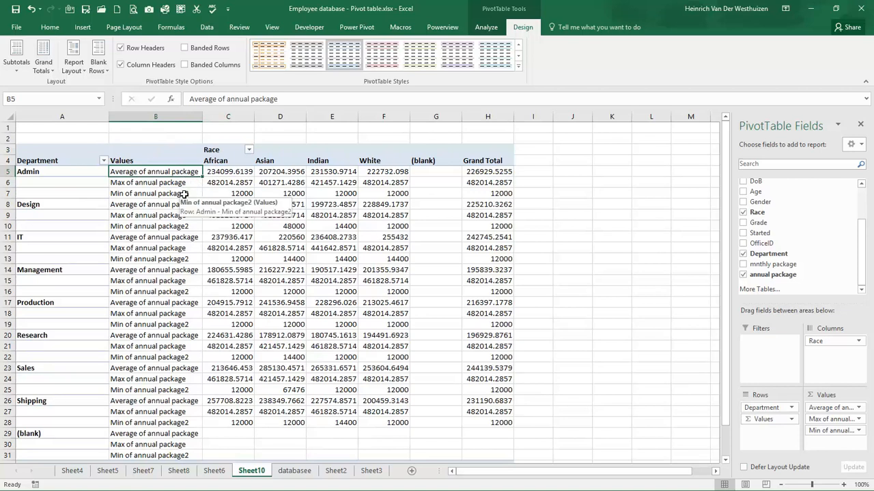
text(a)
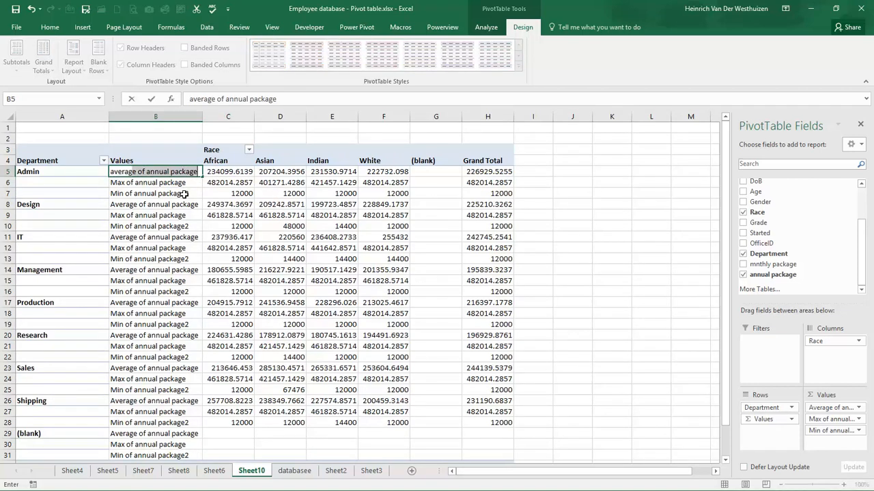
key(Delete)
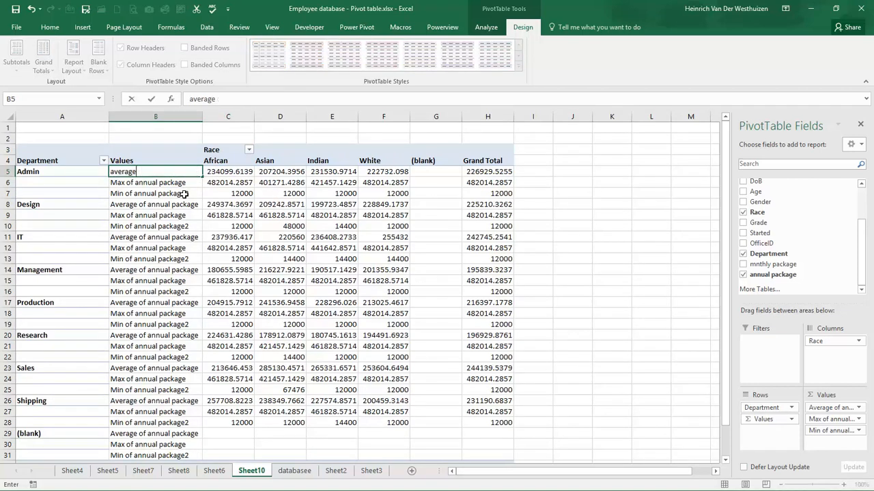
click(181, 183)
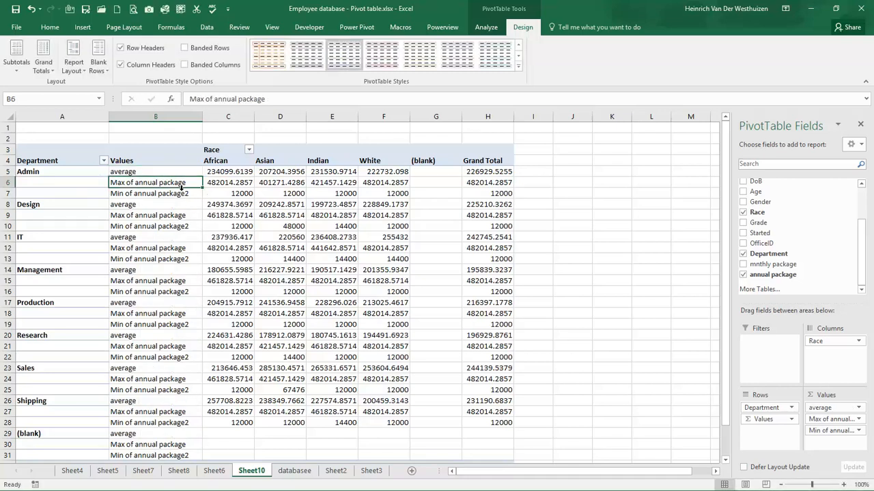
text(highest)
click(182, 193)
text(lowest)
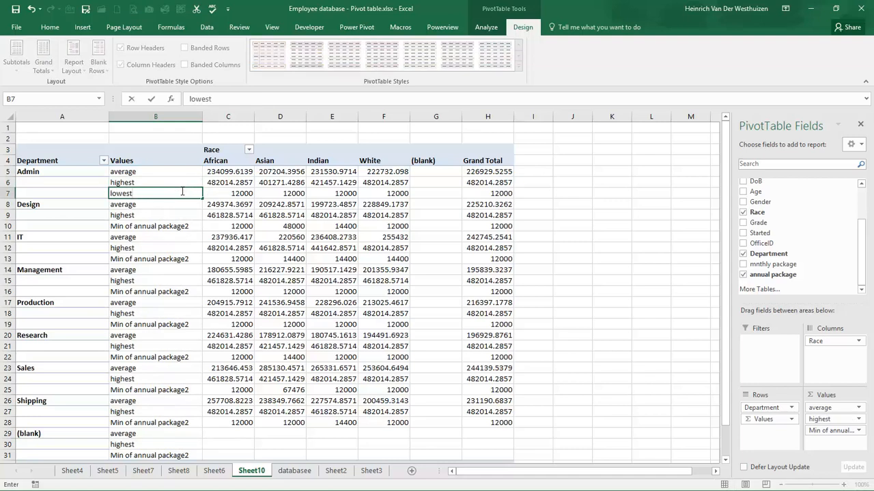
key(Return)
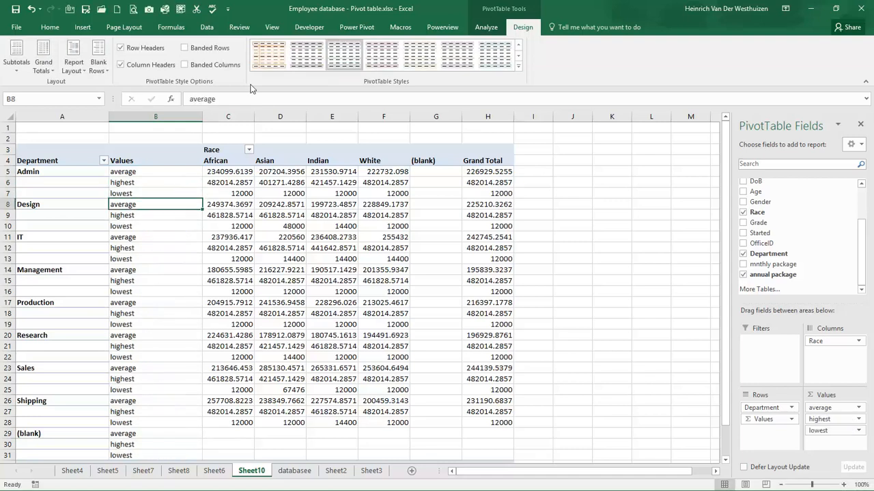
double_click(202, 120)
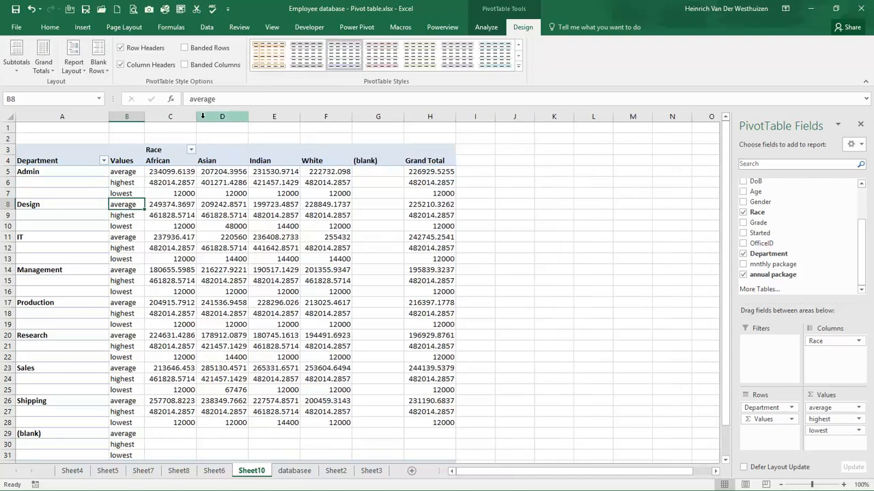
Apply the comma number style to columns C through H of the PivotTable.
drag(179, 117, 429, 117)
click(384, 65)
click(327, 214)
Filter the Race field to exclude the (blank) item.
click(190, 150)
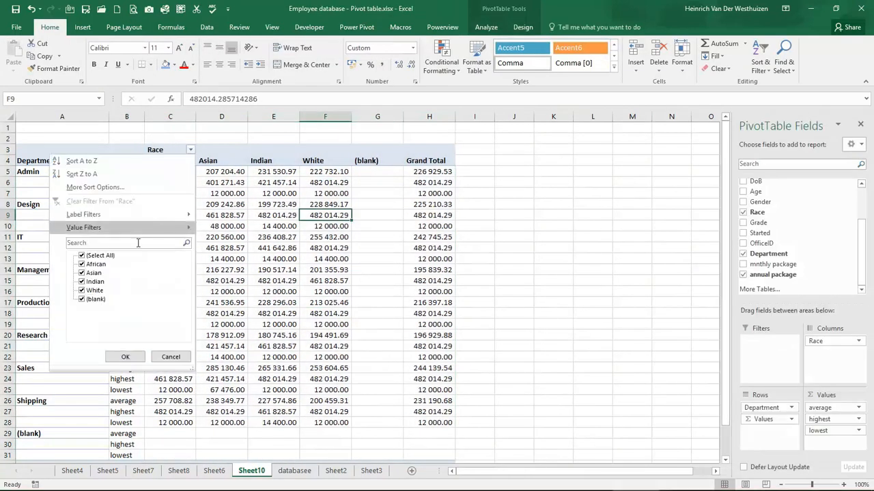
click(91, 301)
click(85, 301)
click(125, 357)
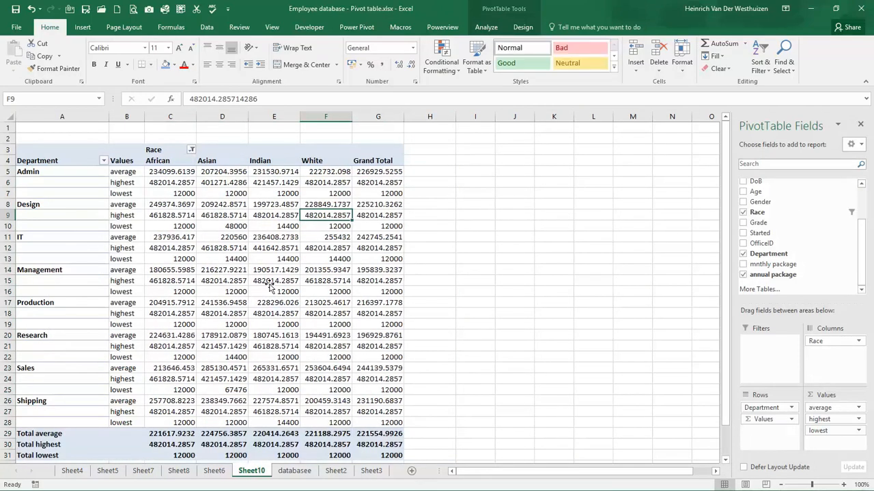
click(270, 281)
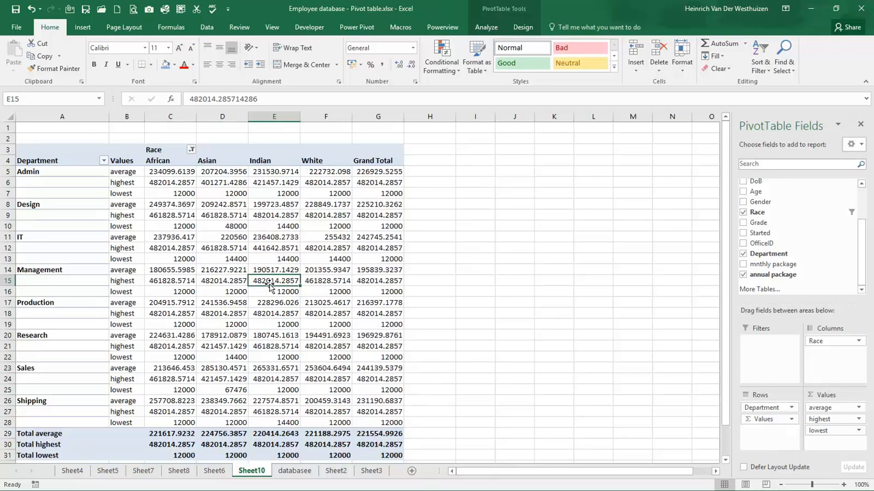
On the databasee sheet, change the Department entries in cells M3 and M7 to Training.
click(293, 471)
click(342, 348)
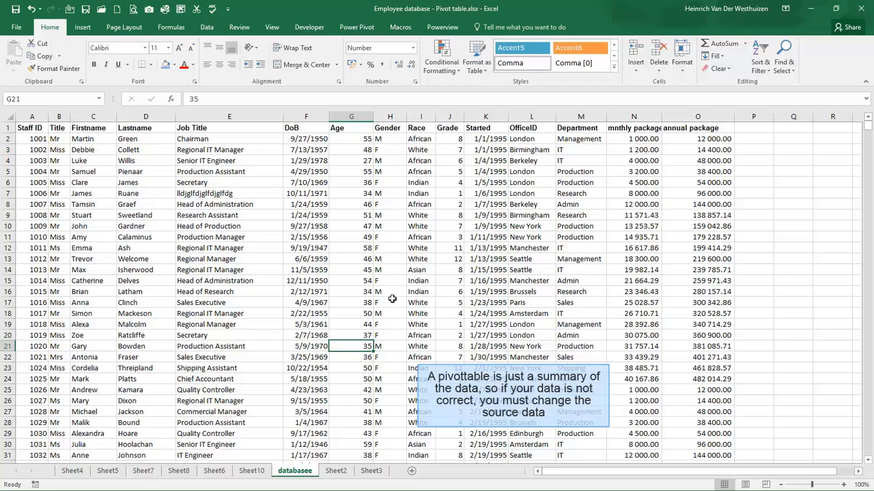
click(424, 257)
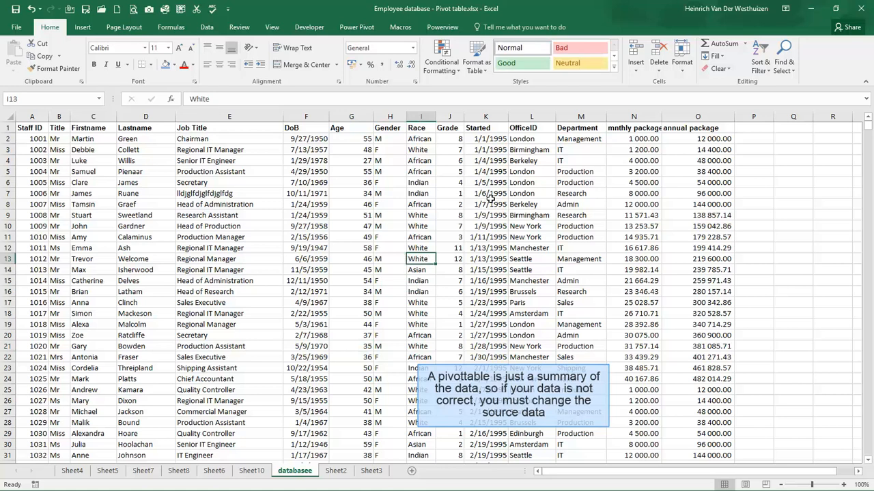
click(573, 149)
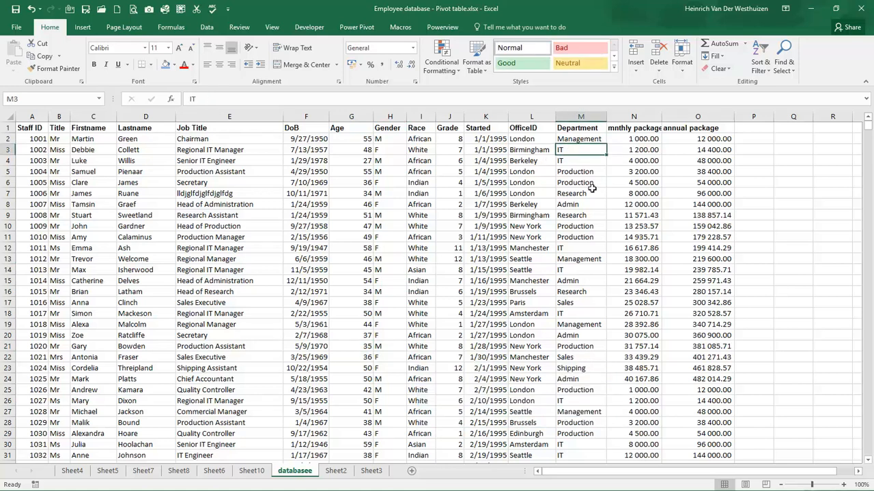
text(Trai)
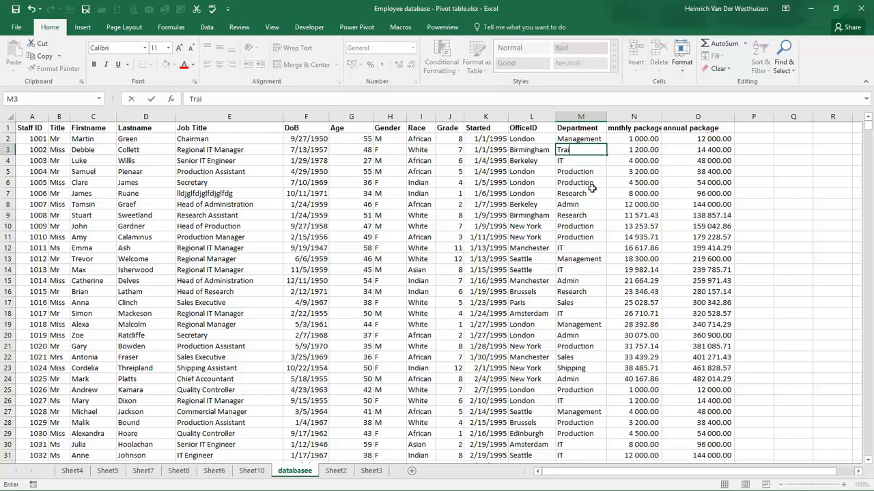
click(592, 183)
click(592, 194)
text(Training)
Change the Department entries in cells M12 and M15 to Training.
key(Down)
key(Down)
key(Down)
key(Down)
key(Down)
text(t)
key(Down)
key(Down)
key(Down)
text(tt)
key(BackSpace)
text(t)
key(Down)
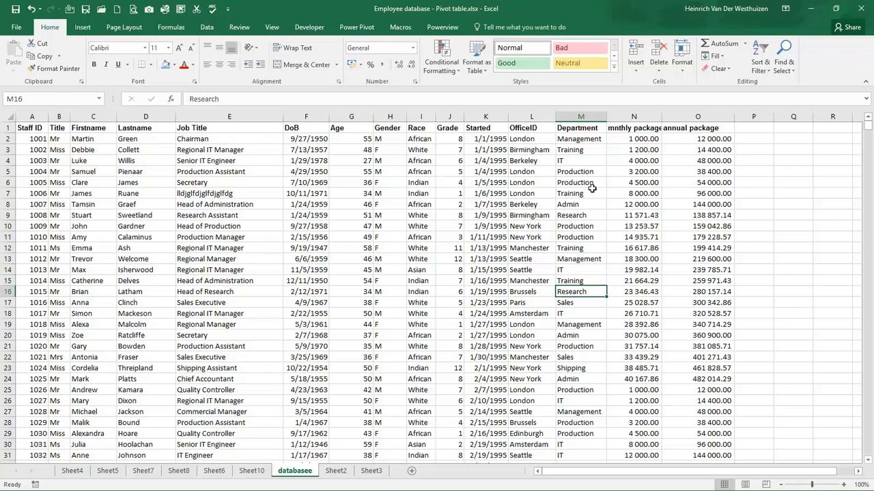
Return to Sheet10 and refresh the PivotTable to pick up the edited source data.
click(265, 473)
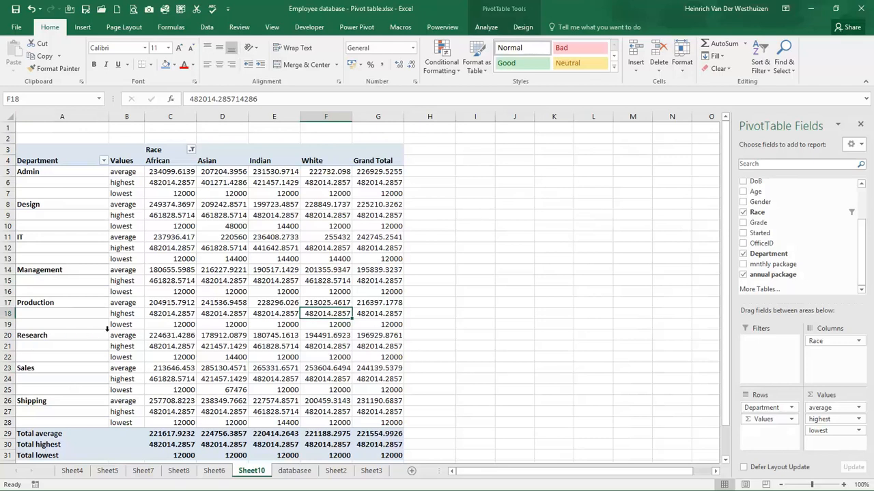
right_click(226, 247)
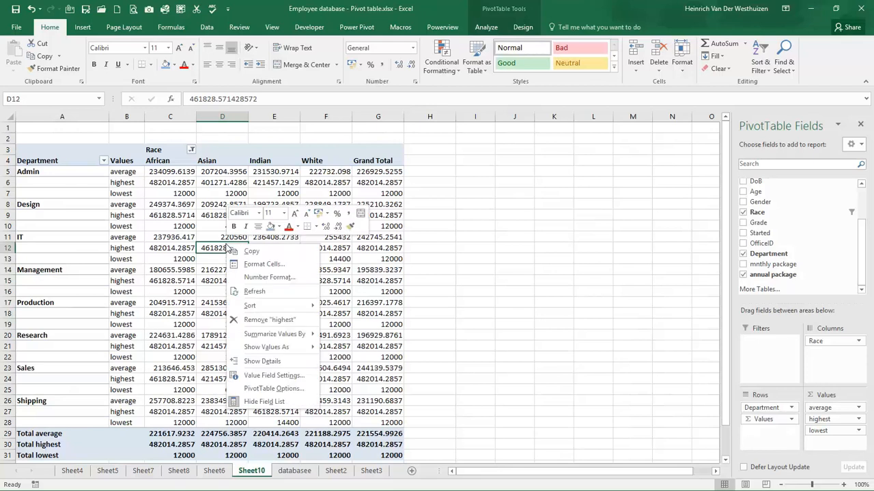
click(249, 293)
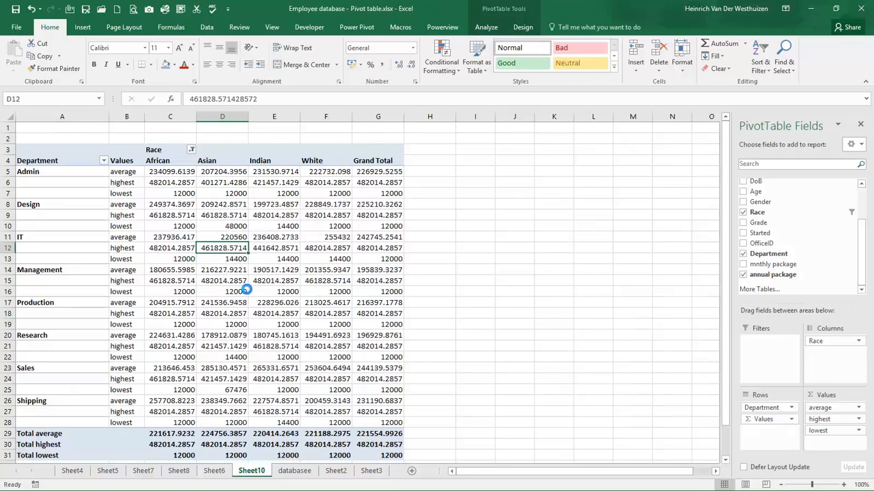
Examine the refreshed PivotTable's Training department figures and compare them with the Sales and Research rows.
click(34, 433)
click(278, 369)
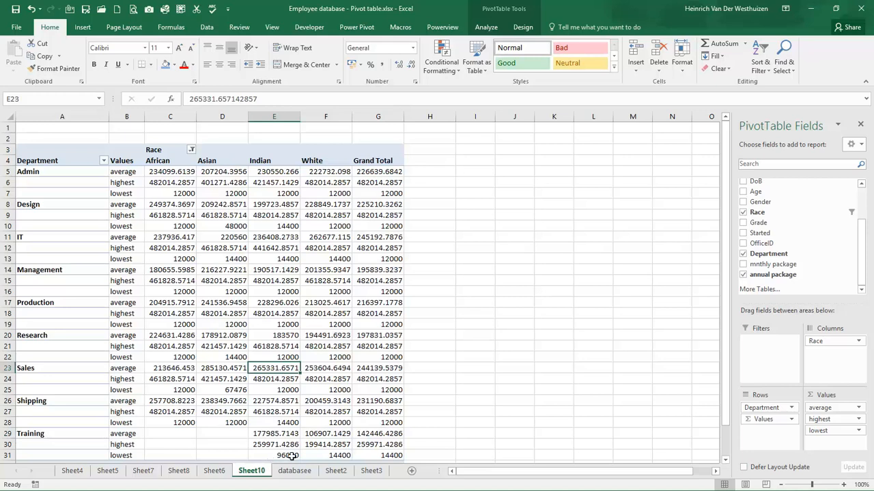
mouse_move(289, 390)
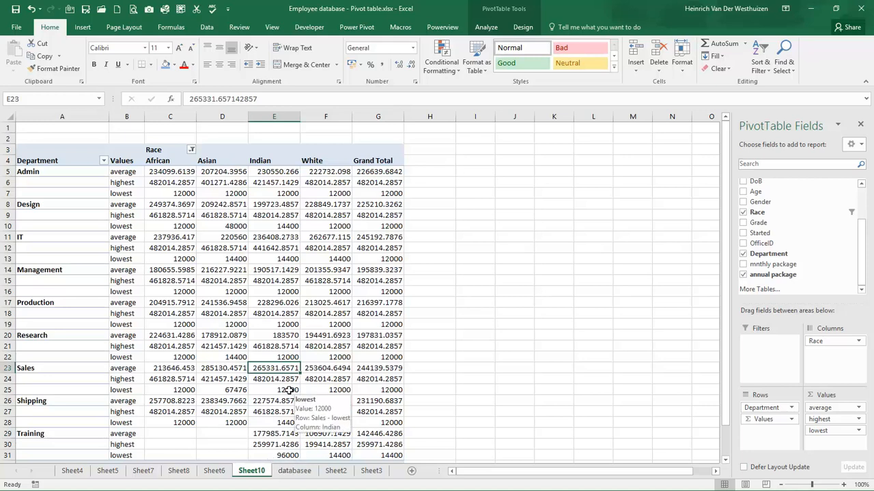
click(279, 334)
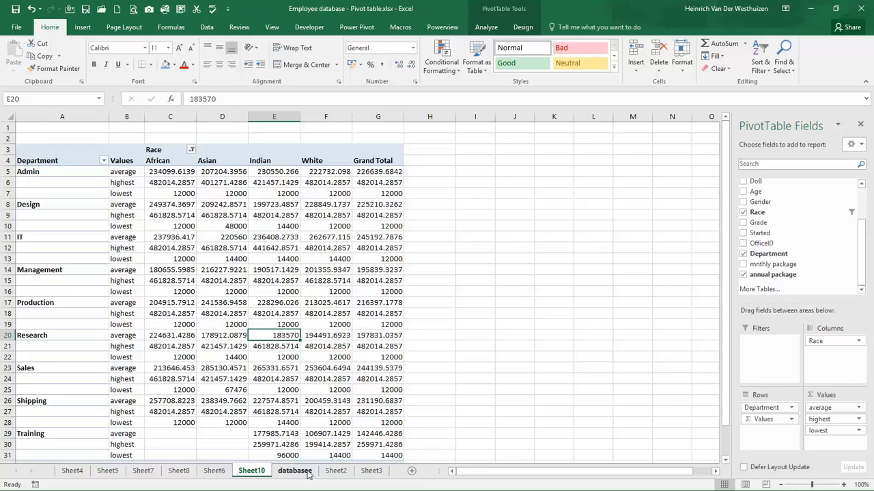
right_click(295, 302)
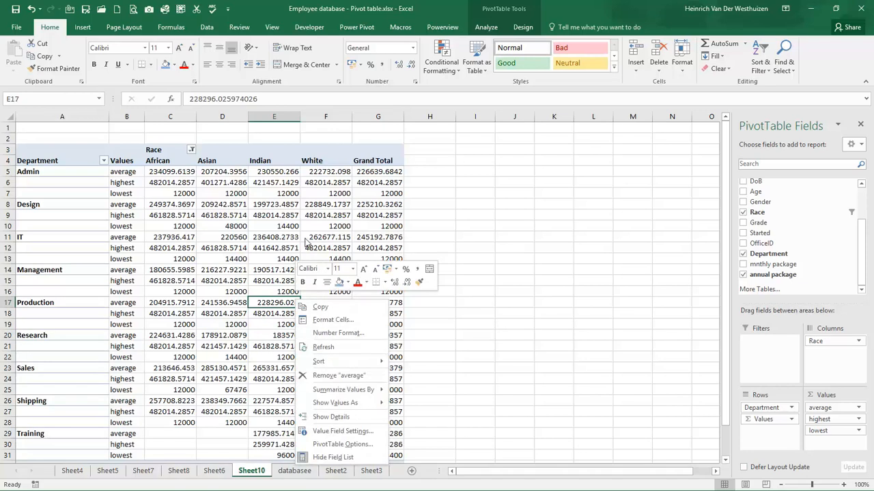
click(280, 204)
mouse_move(279, 204)
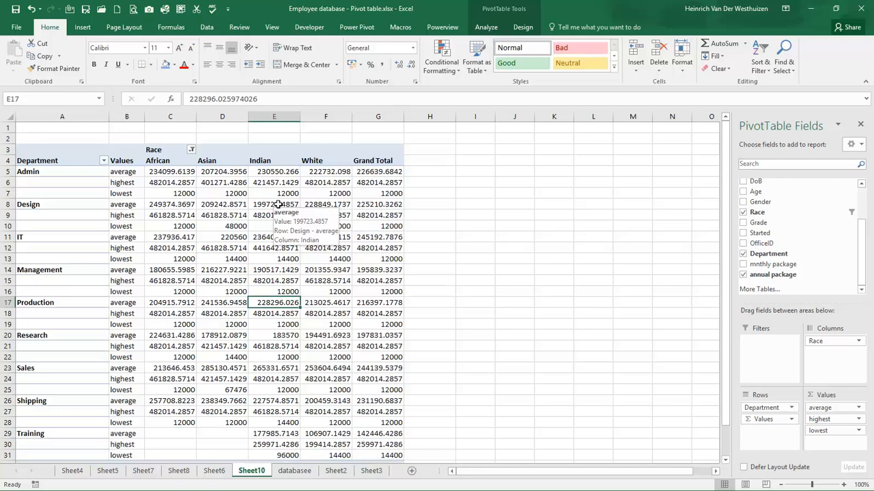
drag(61, 116, 382, 128)
click(358, 205)
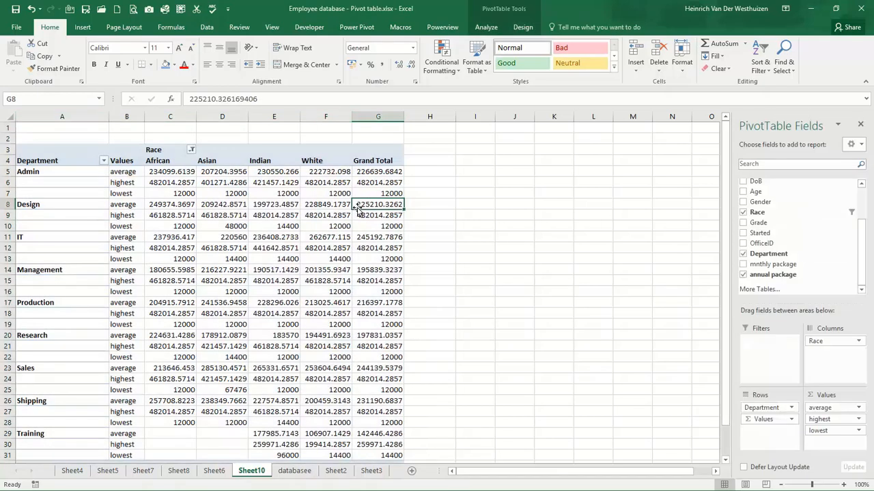
mouse_move(358, 205)
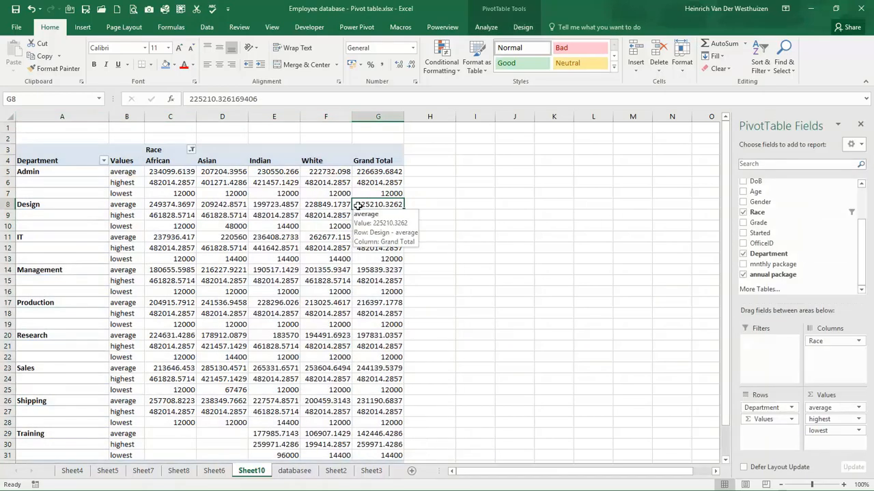
mouse_move(311, 196)
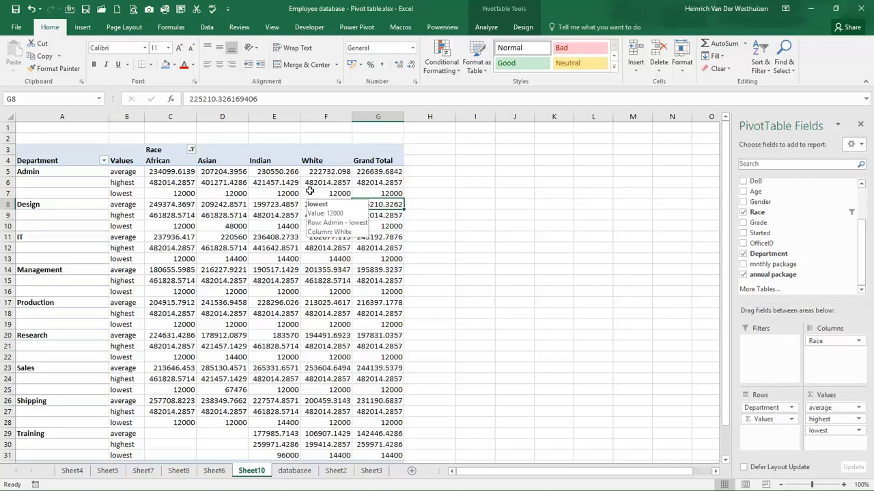
click(291, 206)
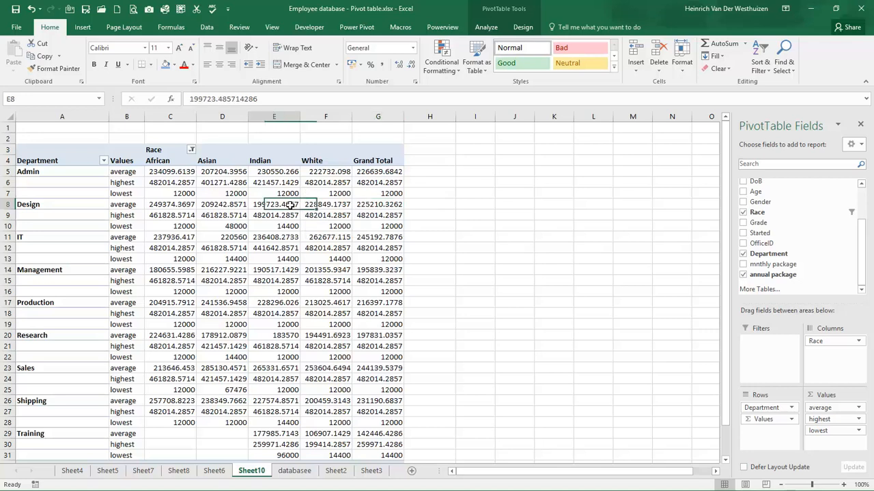
click(287, 226)
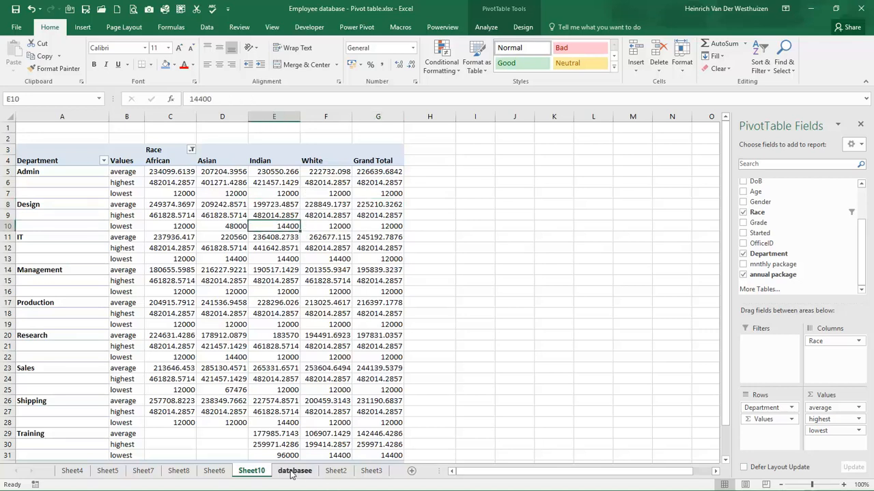
click(311, 334)
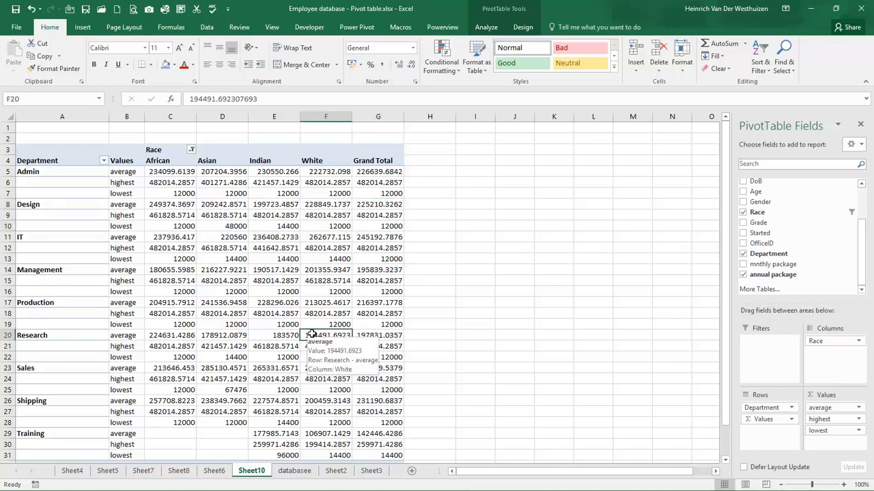